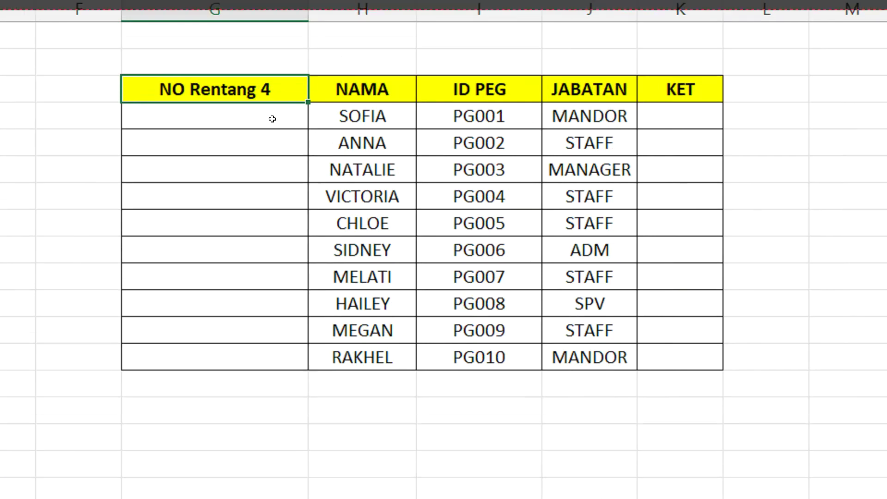
- Type the ranges 0001 - 0004 and 05 - 0008 under NO Rentang 4, then clear both entries
click(237, 121)
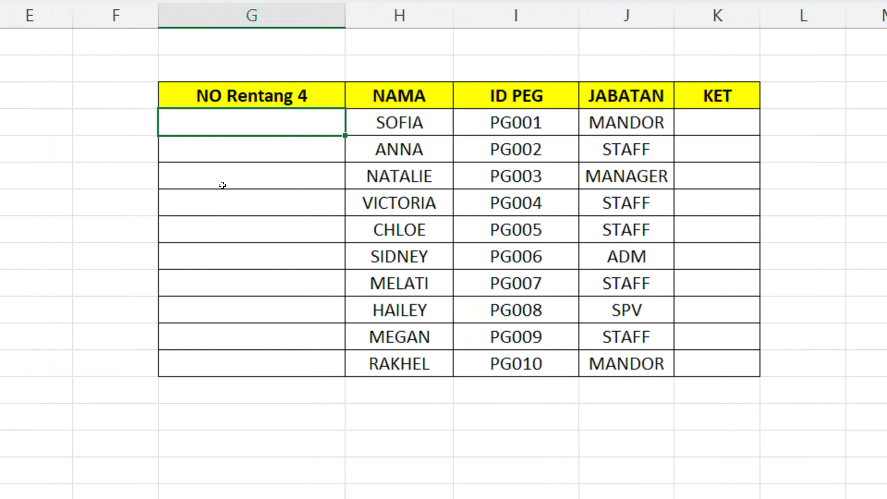
text(0001 )
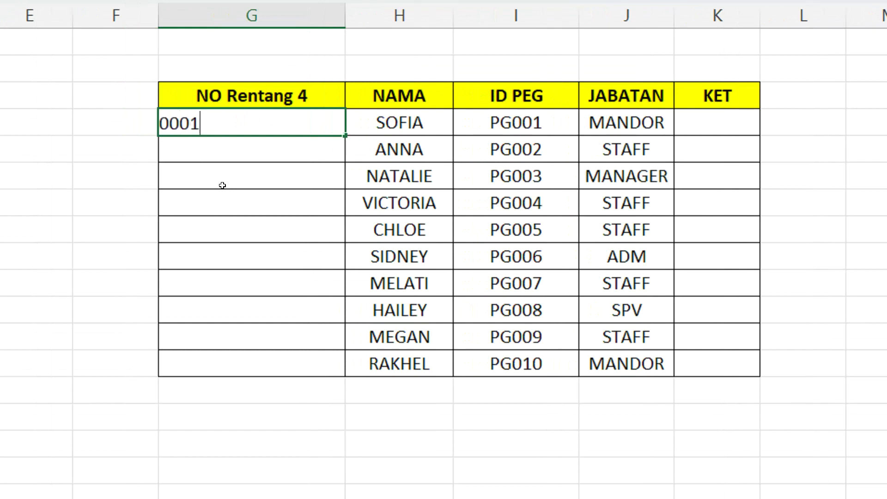
text(- 0004)
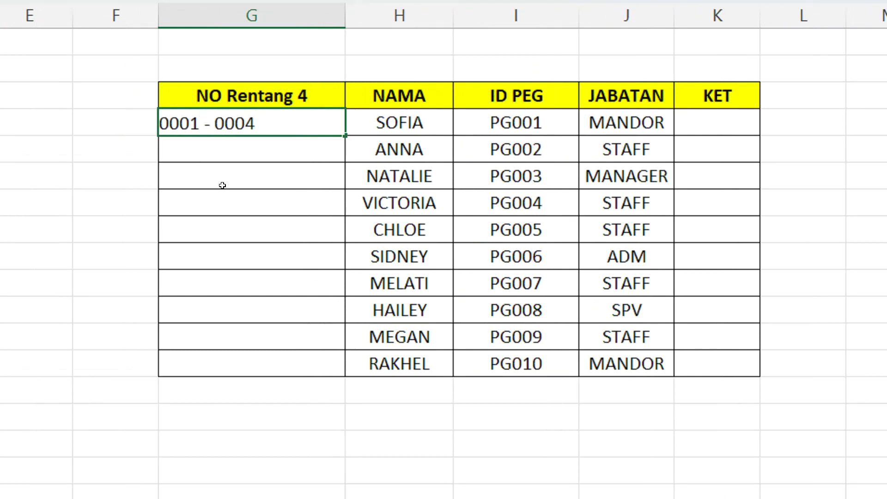
key(Return)
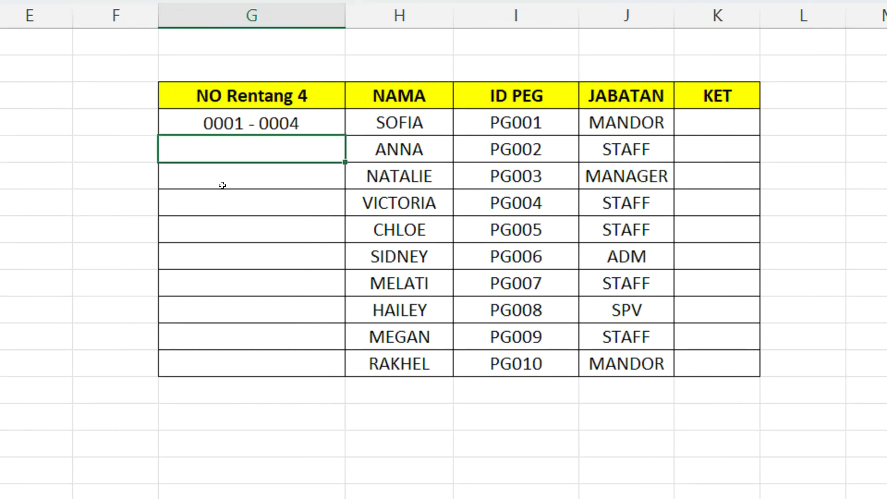
text(0)
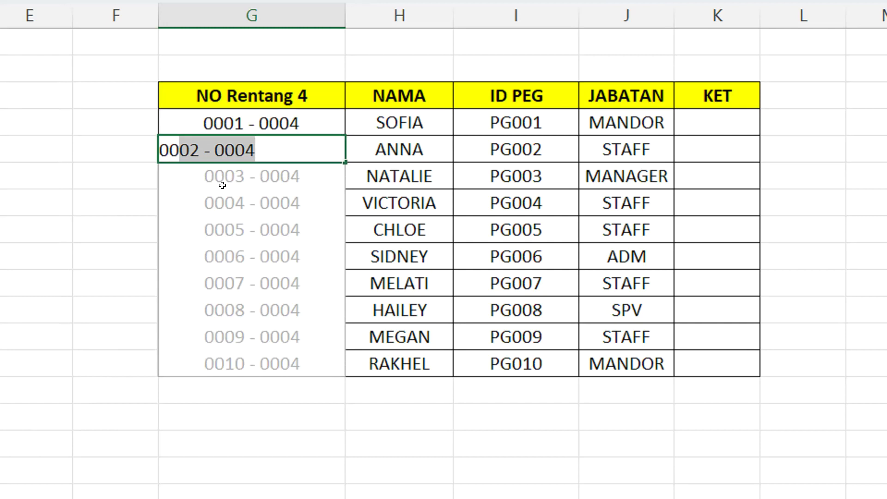
text(5)
key(BackSpace)
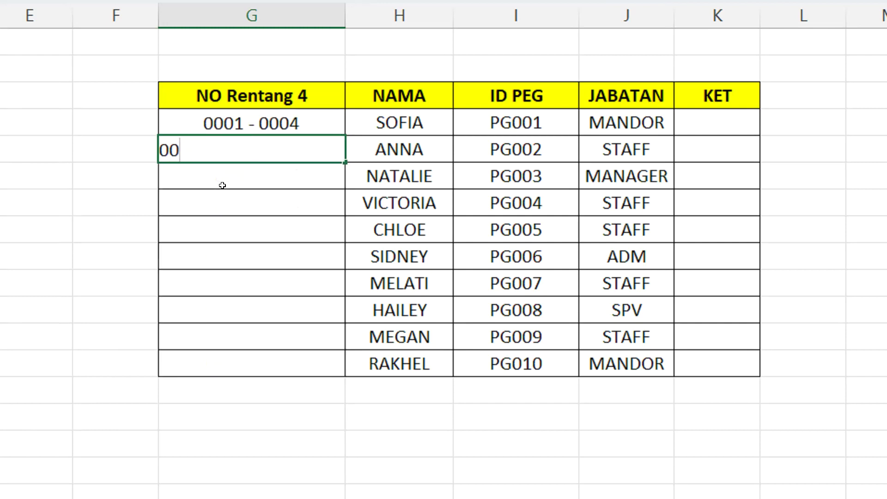
text(05 - 000)
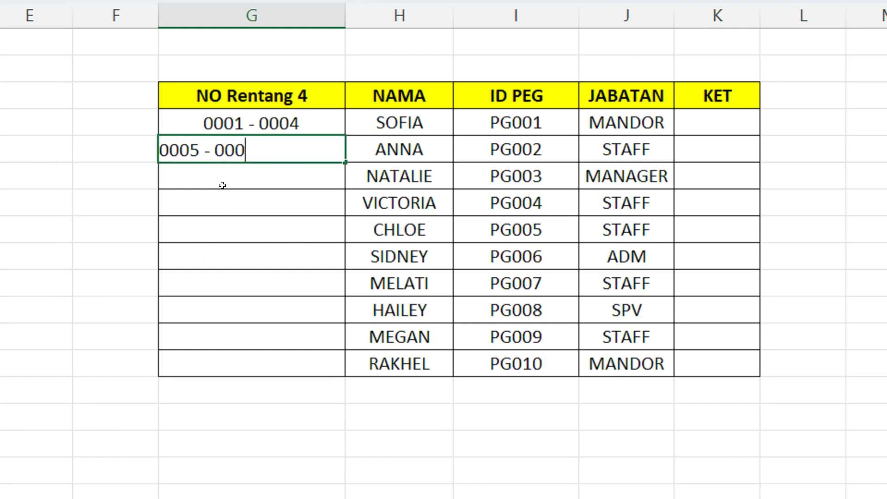
text(8)
key(Return)
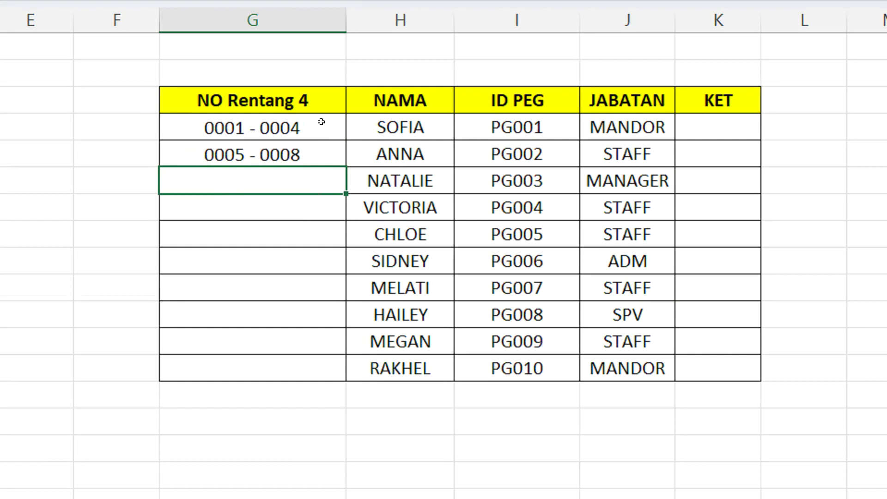
drag(318, 128, 310, 160)
key(Delete)
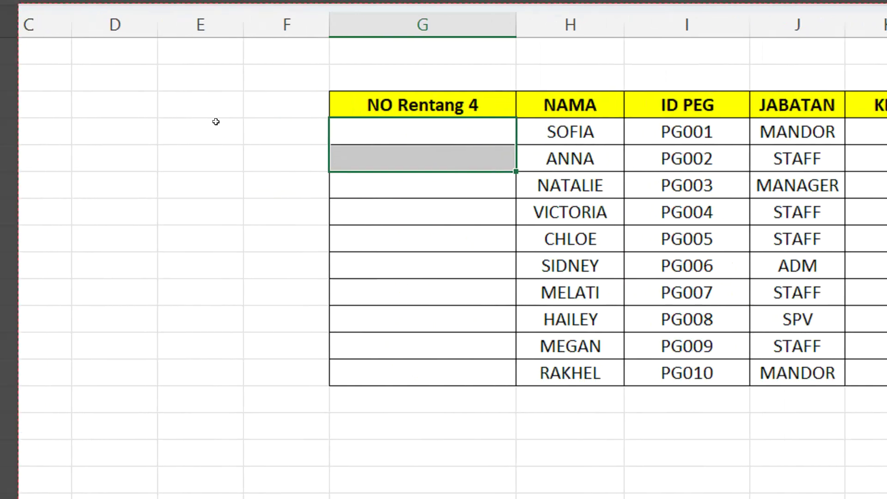
- Enter 1 and 4 in adjacent helper cells left of the table and select both
click(218, 122)
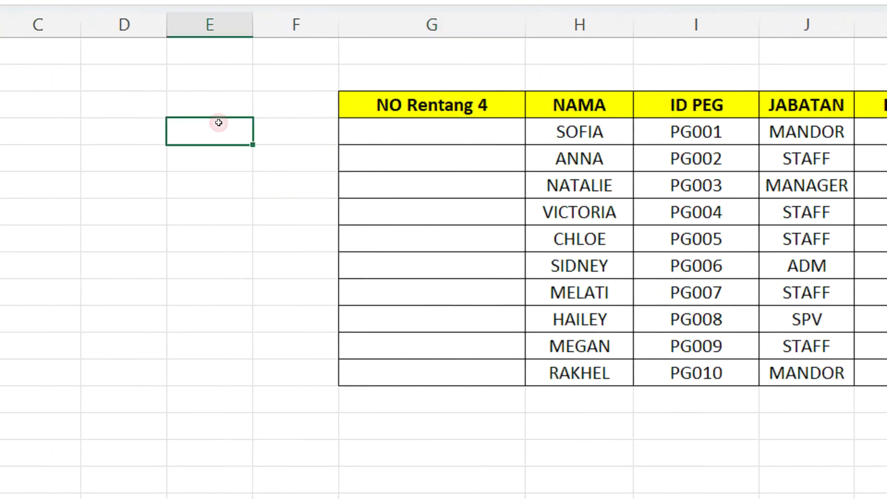
text(1)
click(269, 143)
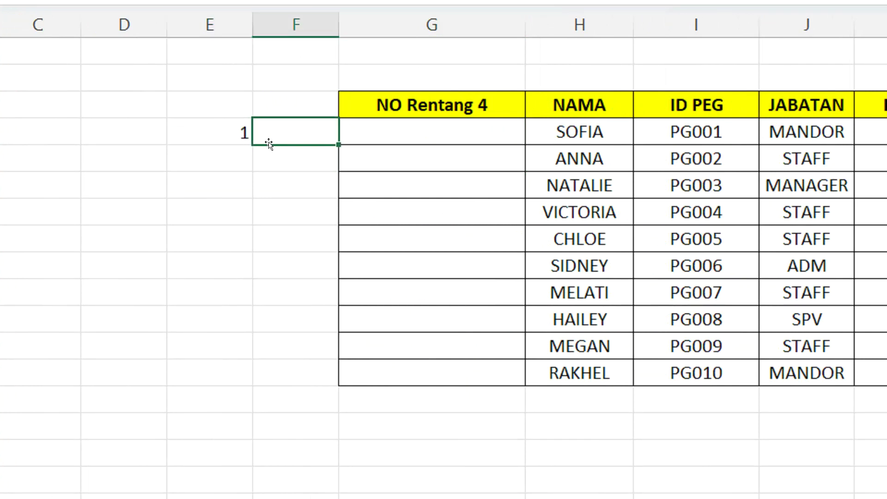
text(4)
key(Return)
click(269, 143)
drag(234, 131, 301, 132)
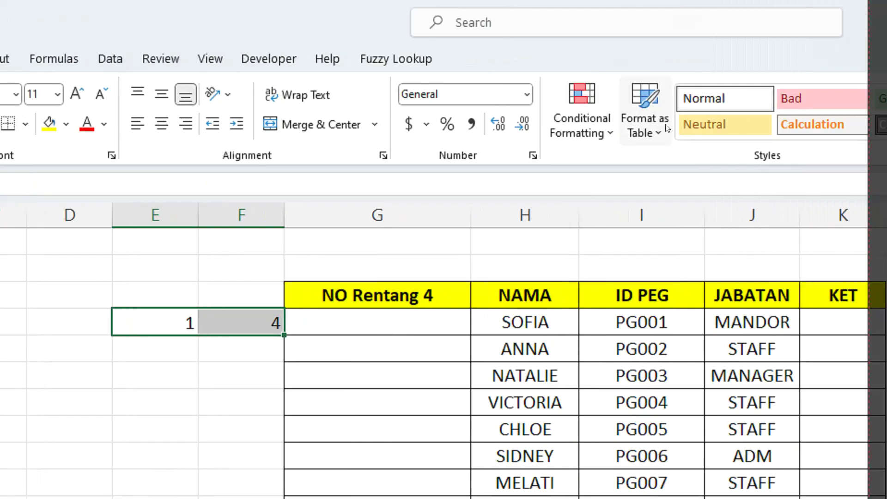
- Fill a column series from 1 and 4 downward with step value 4 and stop value 100
click(641, 111)
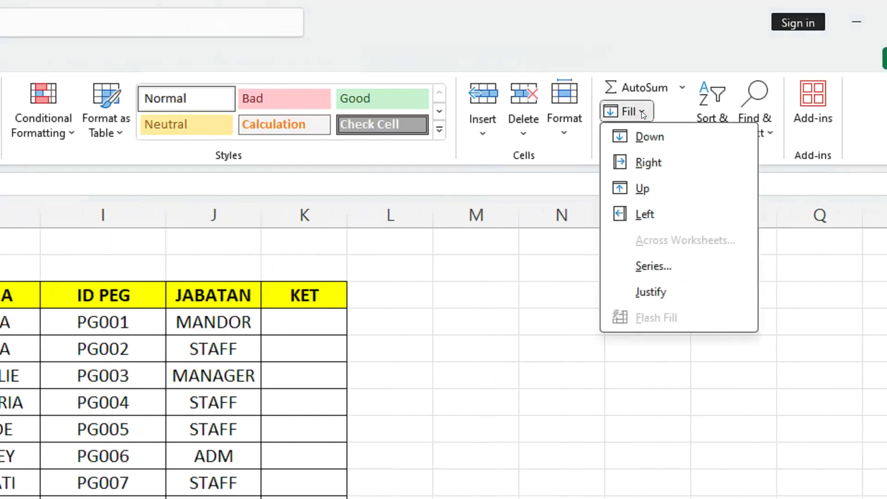
click(646, 265)
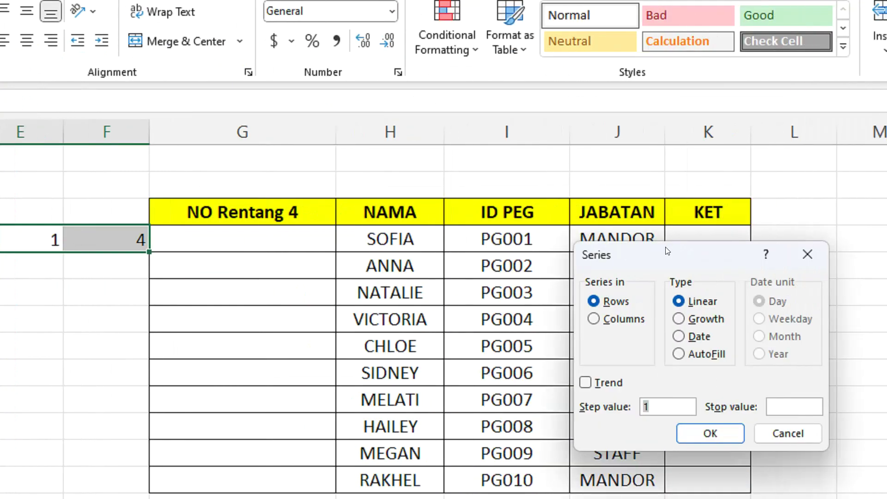
mouse_move(668, 254)
mouse_down()
mouse_move(505, 204)
mouse_move(491, 188)
mouse_up()
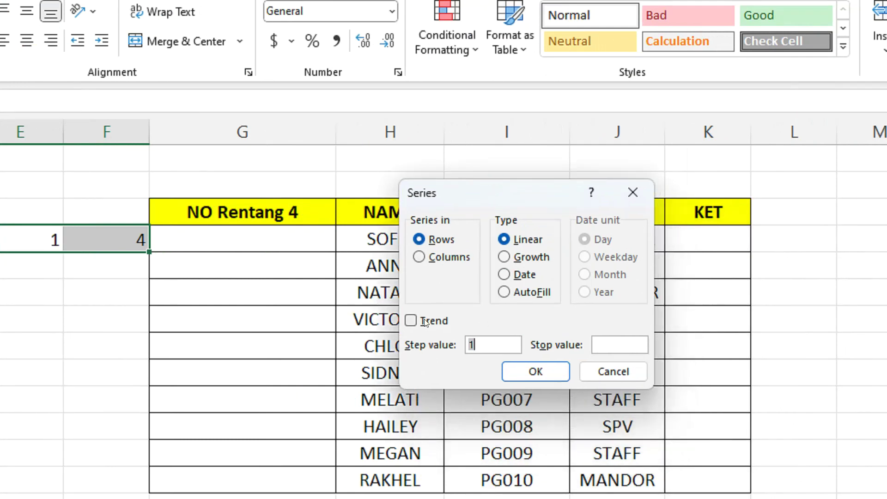
click(430, 258)
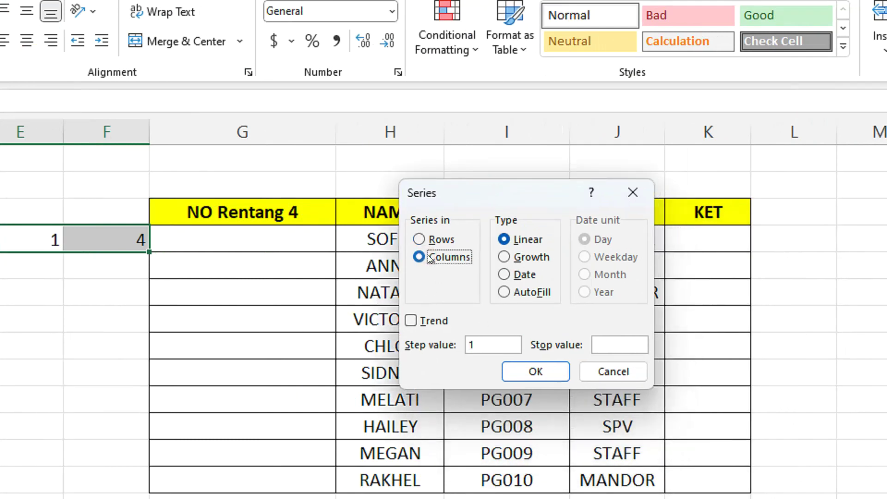
double_click(481, 339)
text(4)
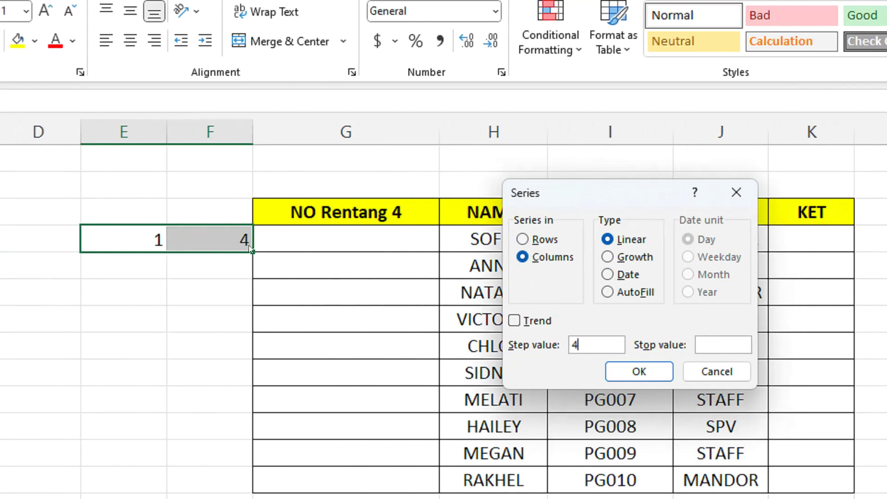
click(702, 341)
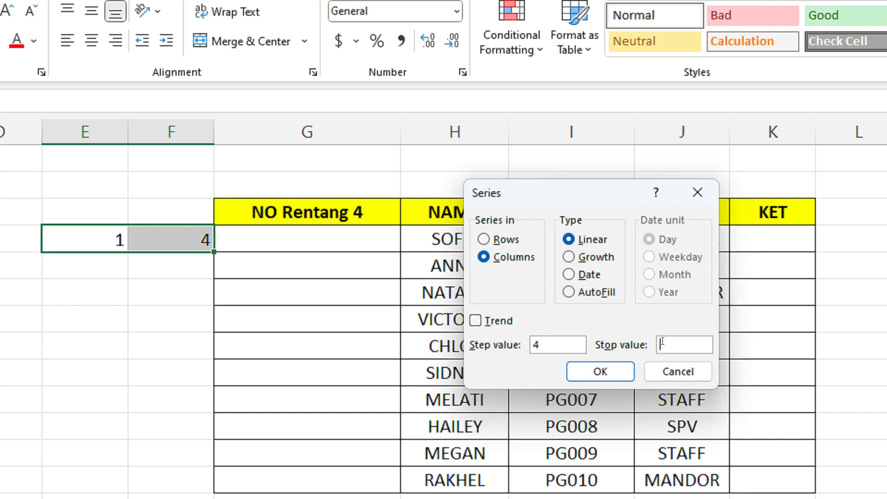
text(100)
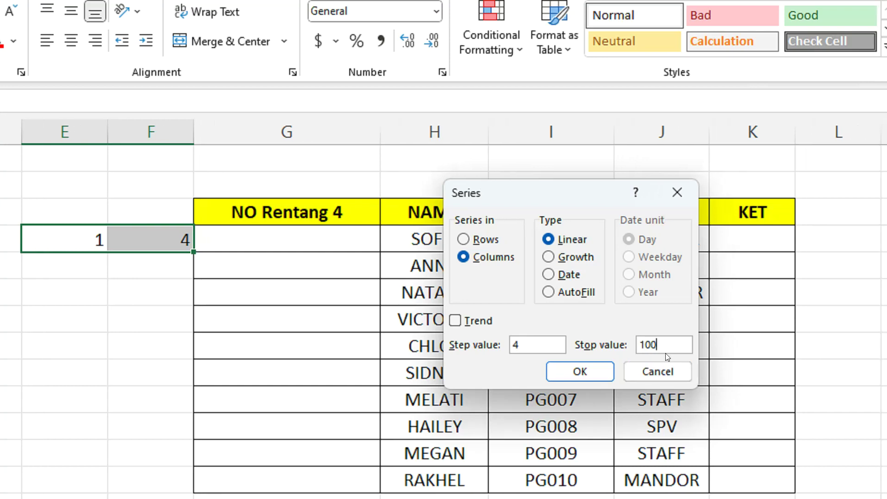
click(606, 371)
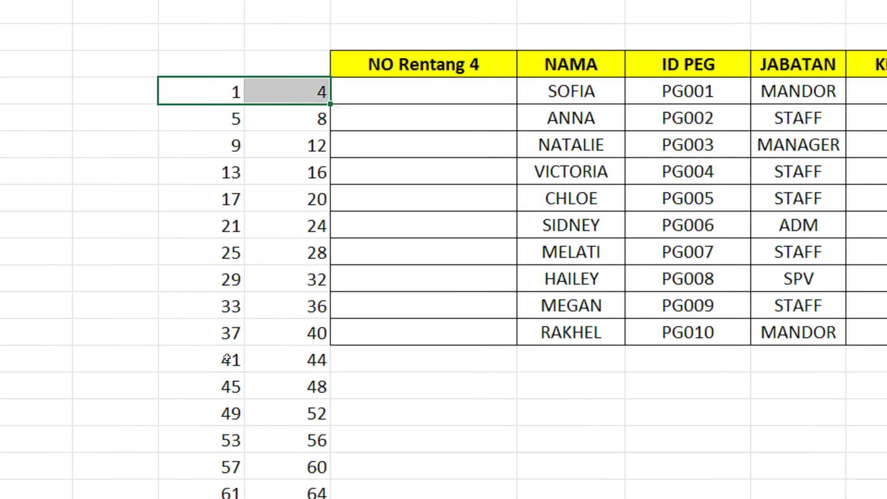
- Check which helper number pairs line up with the ten NO Rentang 4 rows
drag(227, 358, 291, 492)
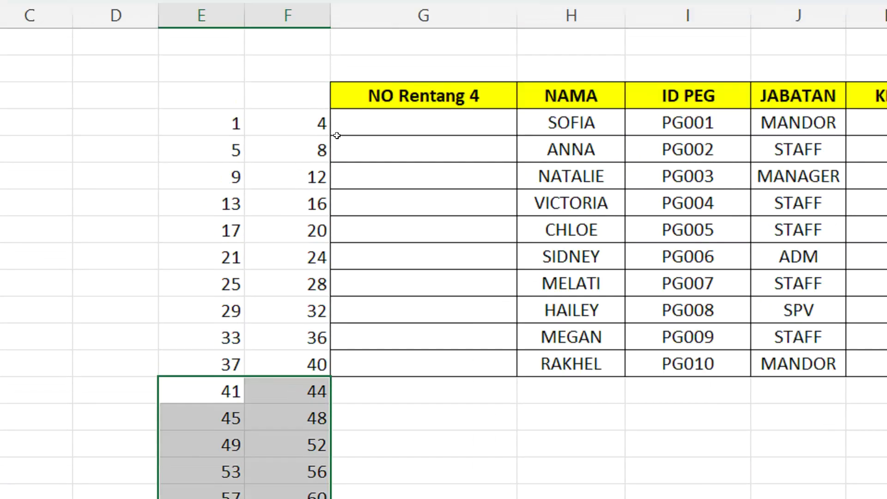
click(340, 125)
mouse_move(231, 123)
mouse_down()
mouse_move(287, 128)
mouse_move(297, 366)
mouse_up()
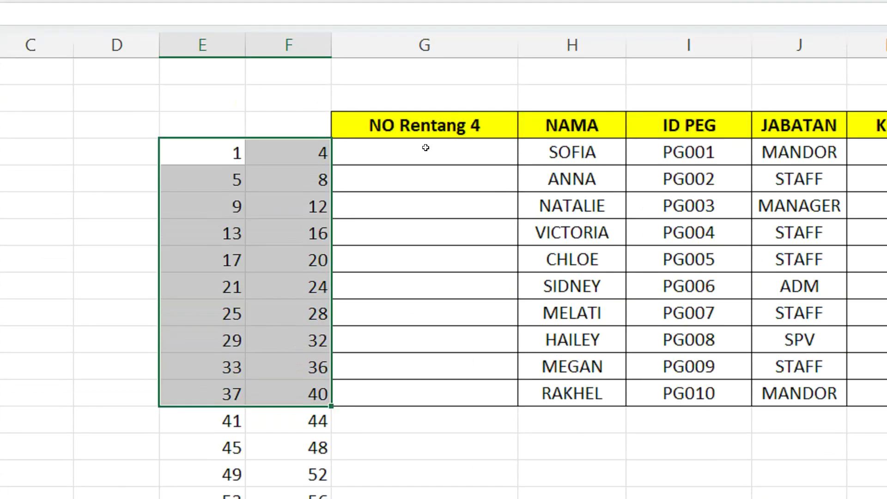
click(425, 151)
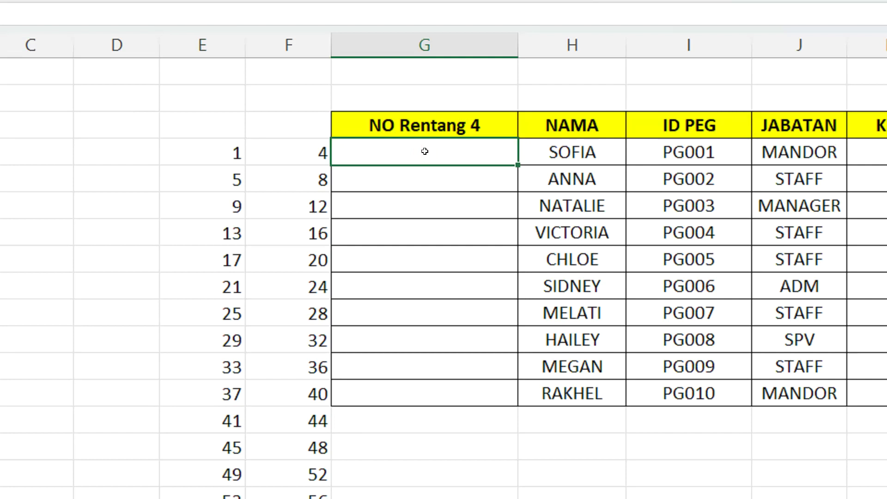
drag(218, 153, 298, 394)
- Enter =TEXT(E4,"0000")&"- "&TEXT(F4,"0000") in G4 so it shows 0001- 0004
click(400, 152)
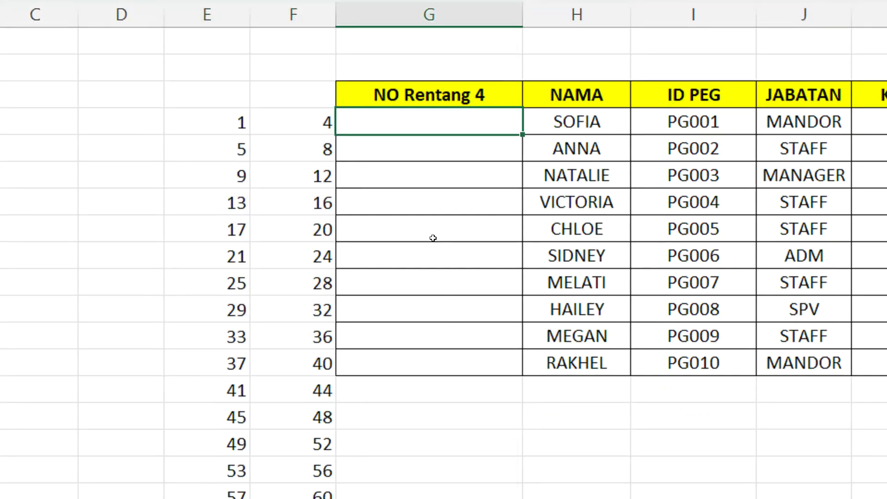
text(=te)
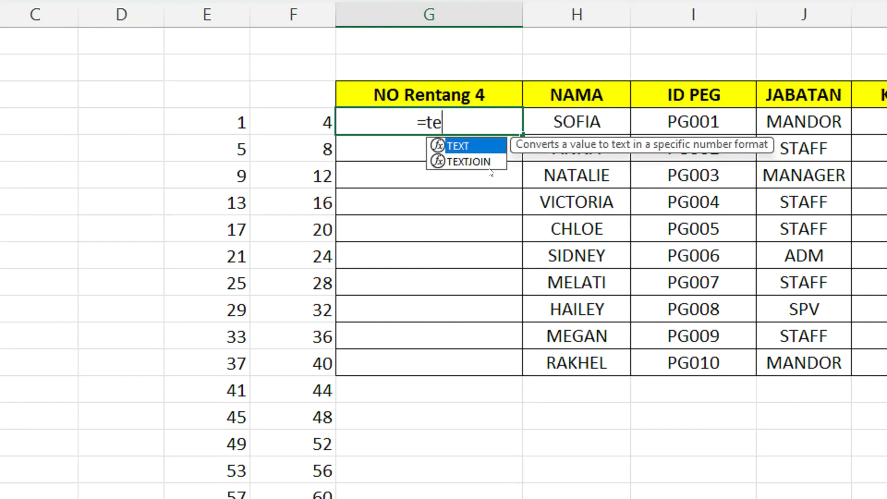
double_click(451, 145)
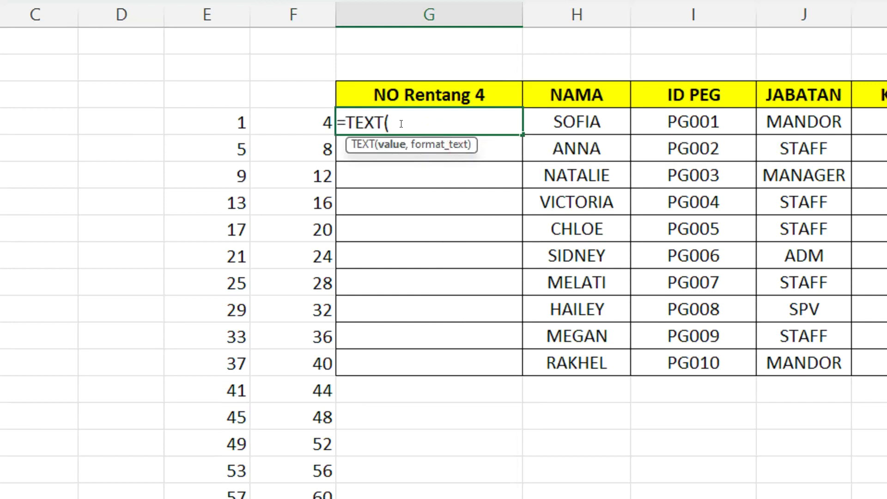
click(231, 122)
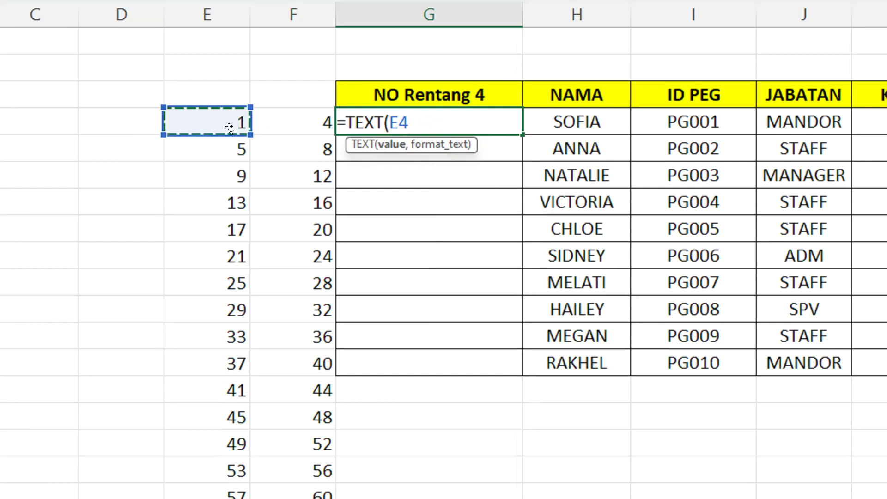
text(,)
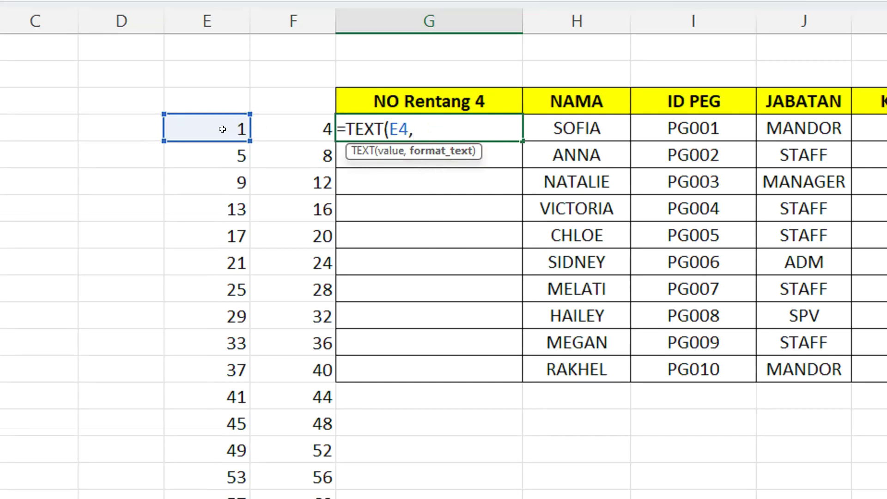
text("0000")
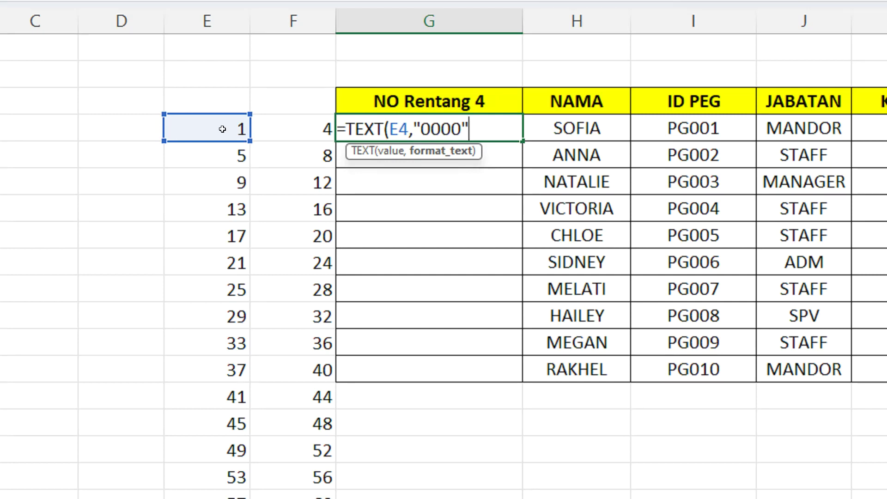
text())
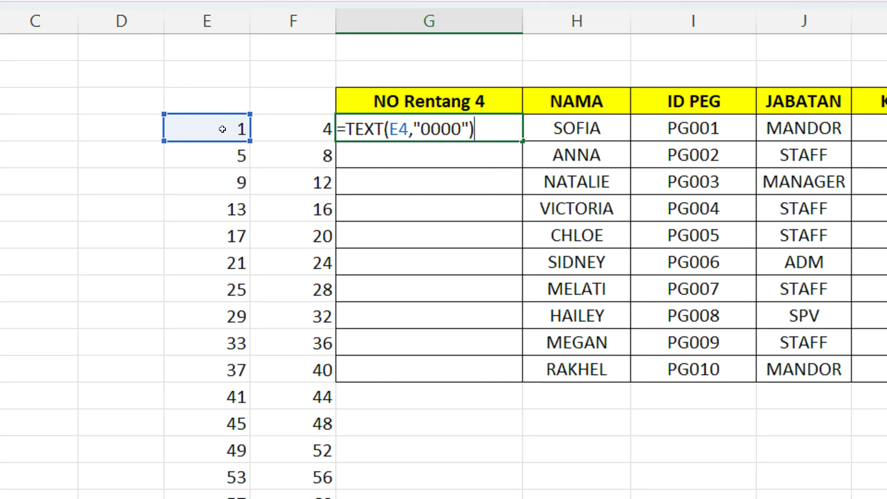
text(&"-)
text( ")
text(&)
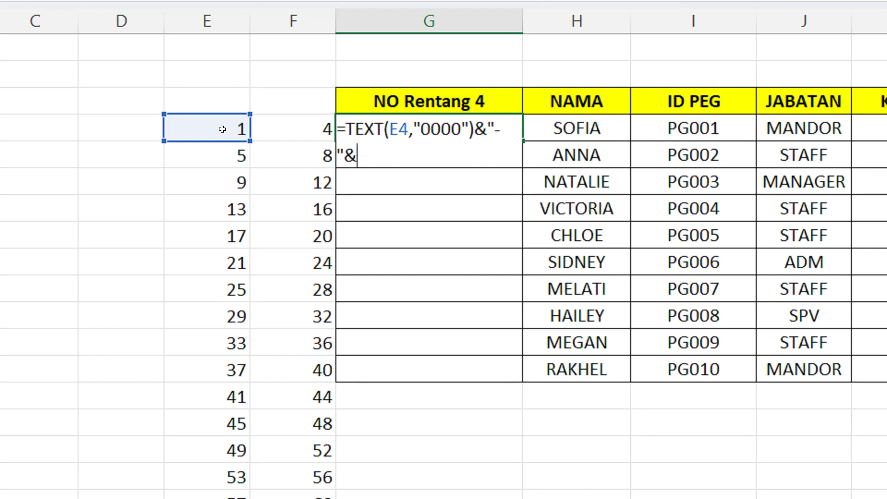
text(te)
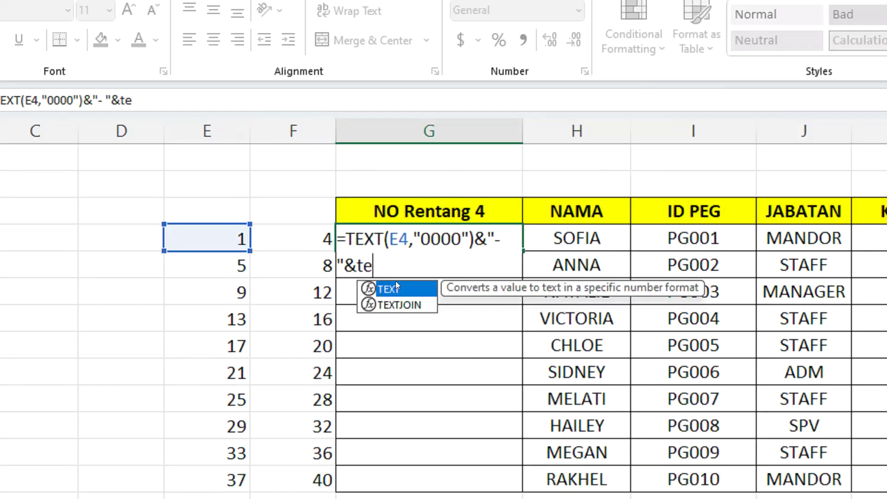
double_click(391, 288)
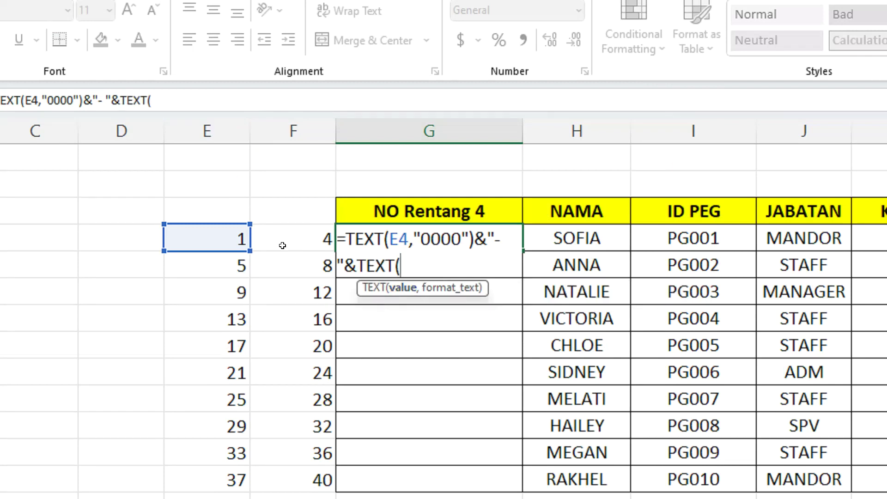
click(302, 240)
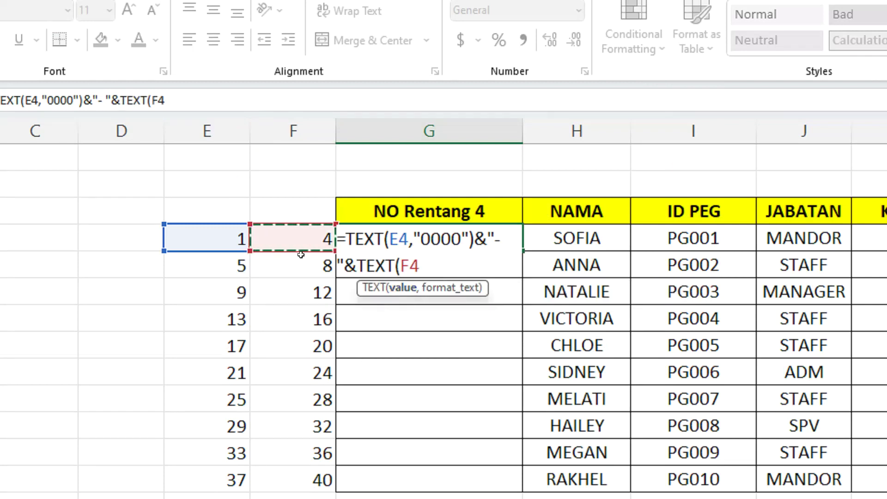
text(,)
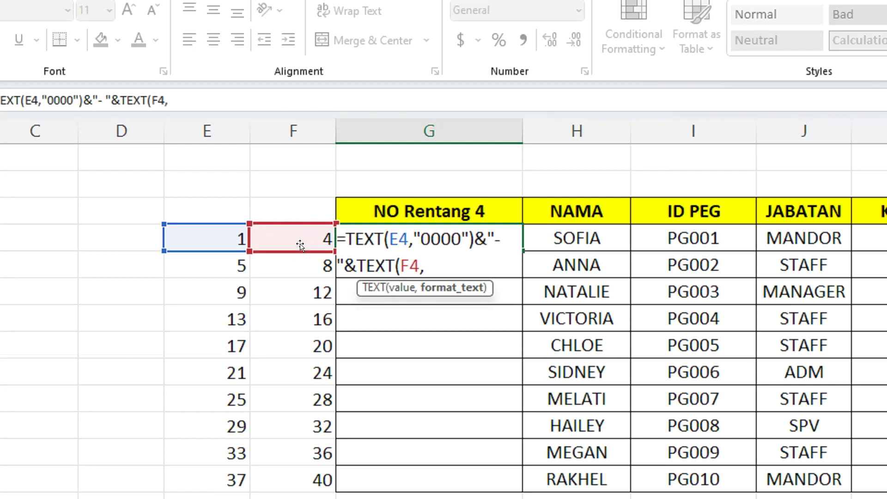
text("0000)
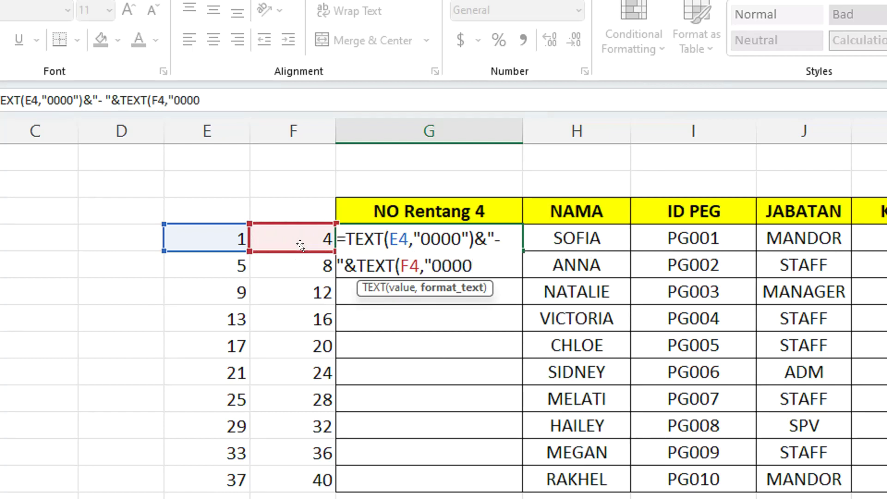
text(")
text())
key(Return)
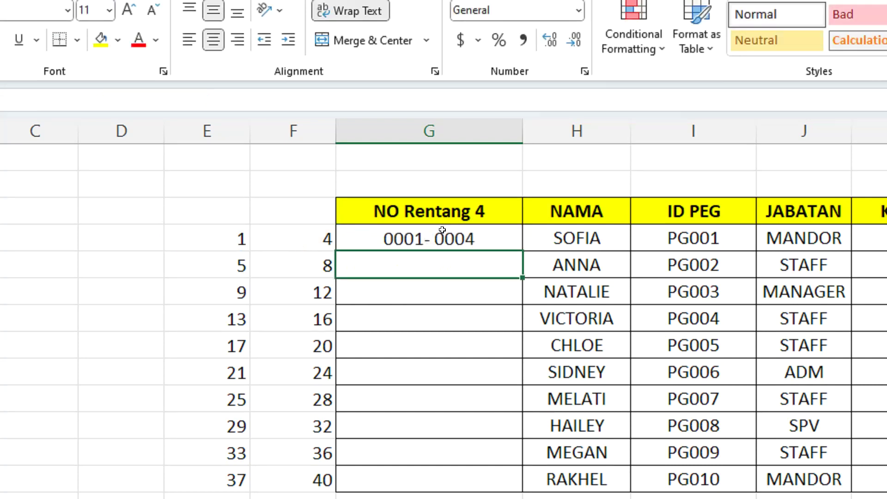
- Fill the G4 formula down to G13 and paste G4:G13 back as values
click(489, 230)
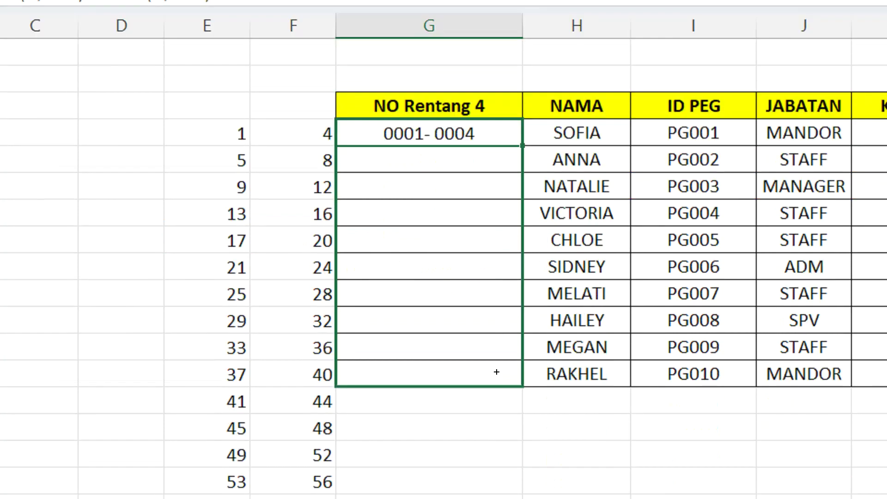
drag(520, 248, 520, 479)
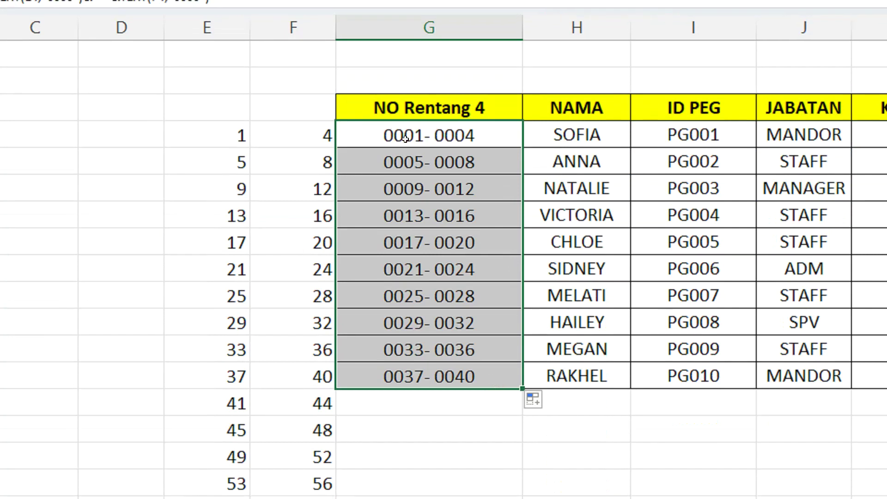
right_click(483, 140)
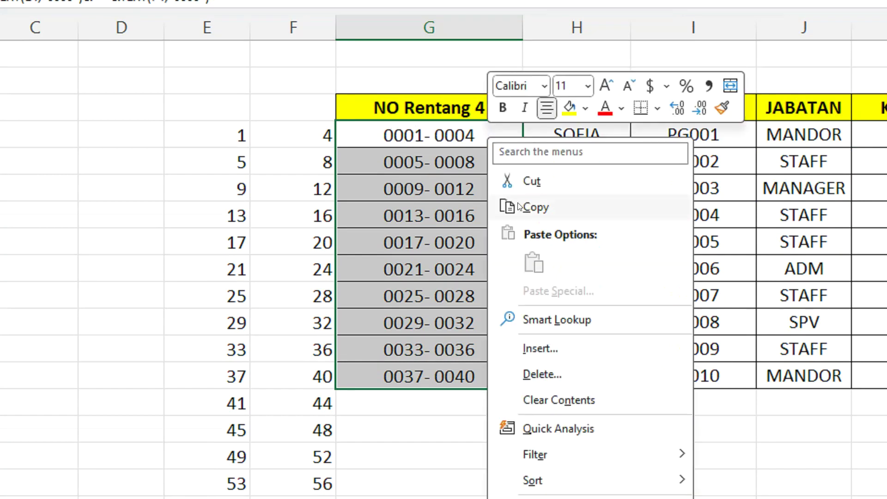
click(527, 206)
right_click(423, 135)
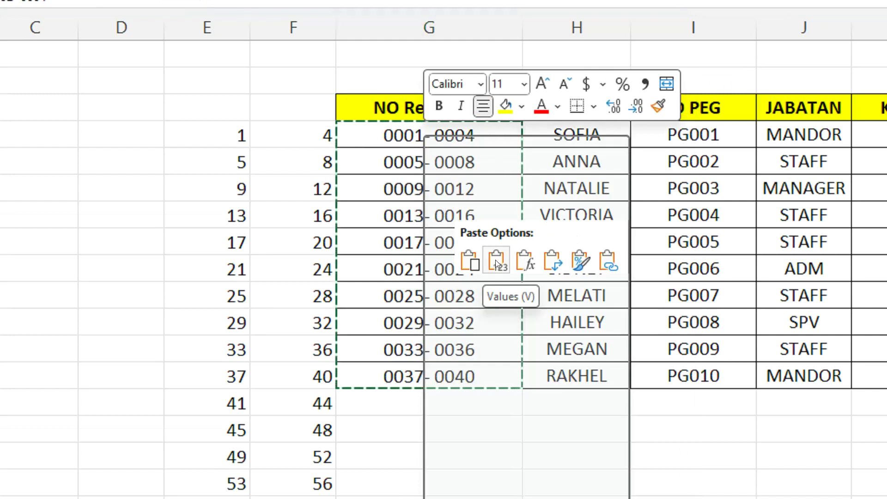
click(492, 257)
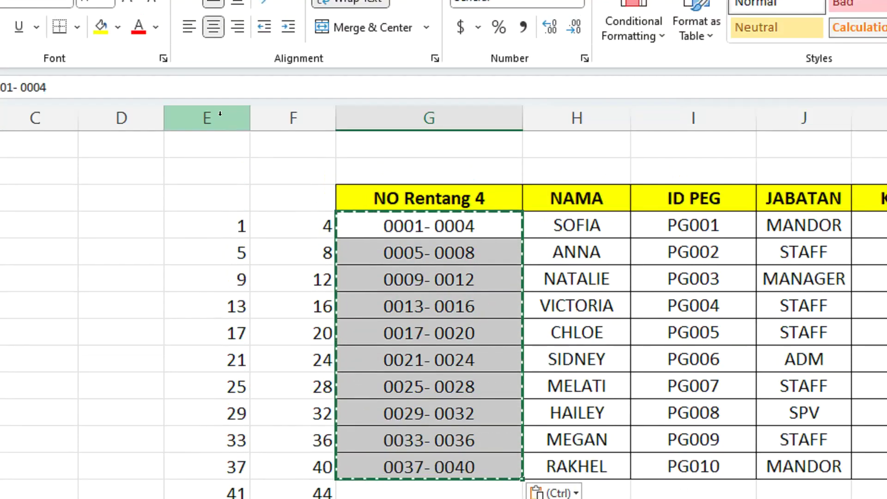
- Clear the helper numbers from columns E and F, leaving G4 as static text
drag(217, 118, 304, 130)
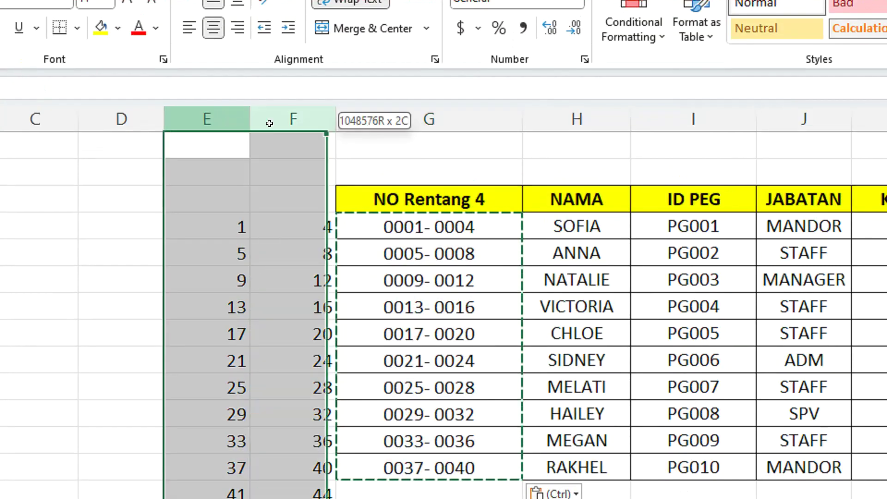
key(Delete)
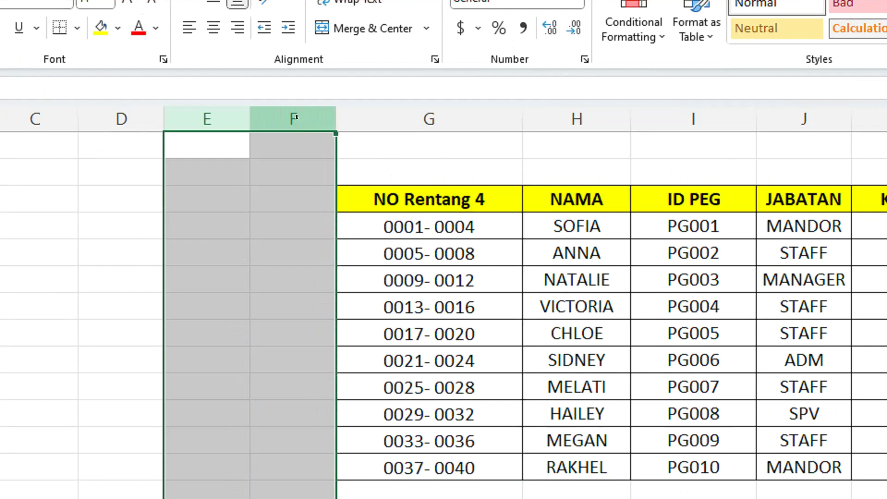
click(434, 156)
click(475, 231)
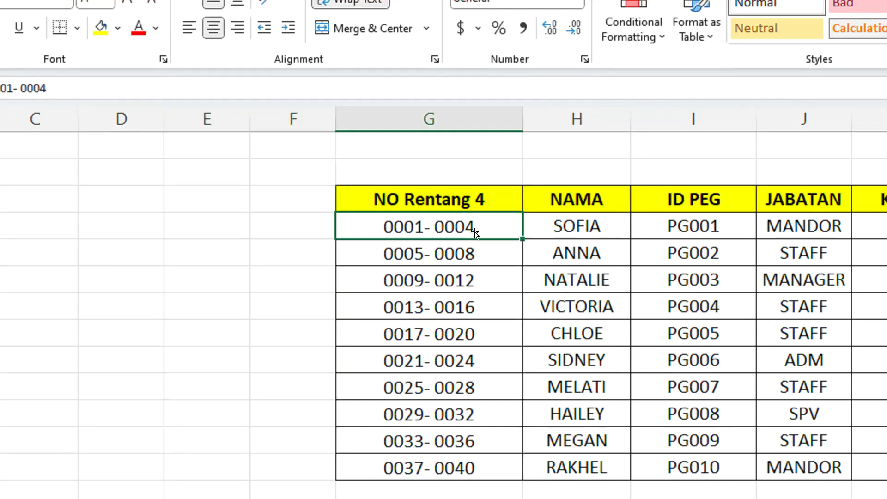